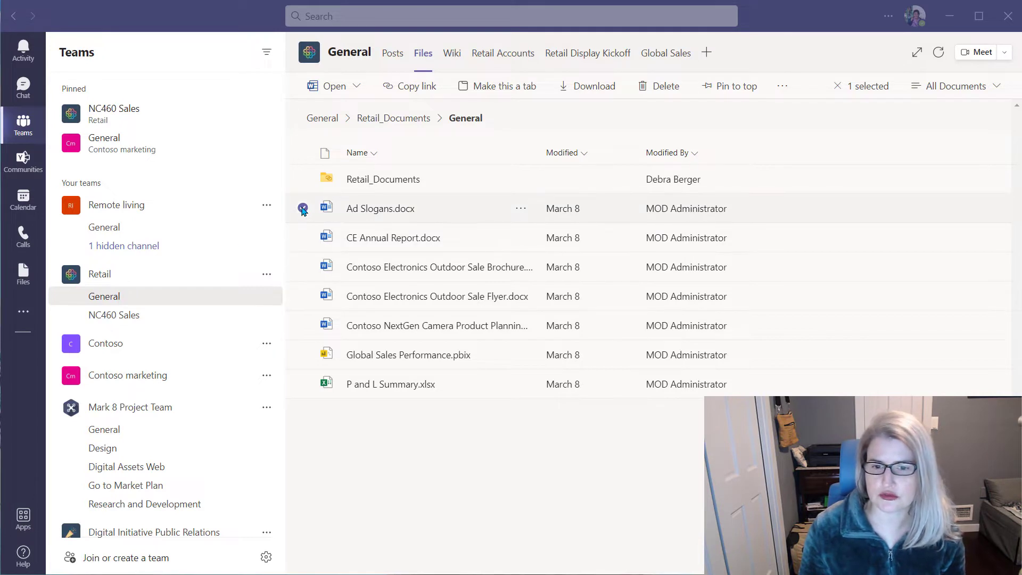
Deselect Ad Slogans.docx and open it inside Teams to show the current editing behaviour
click(303, 209)
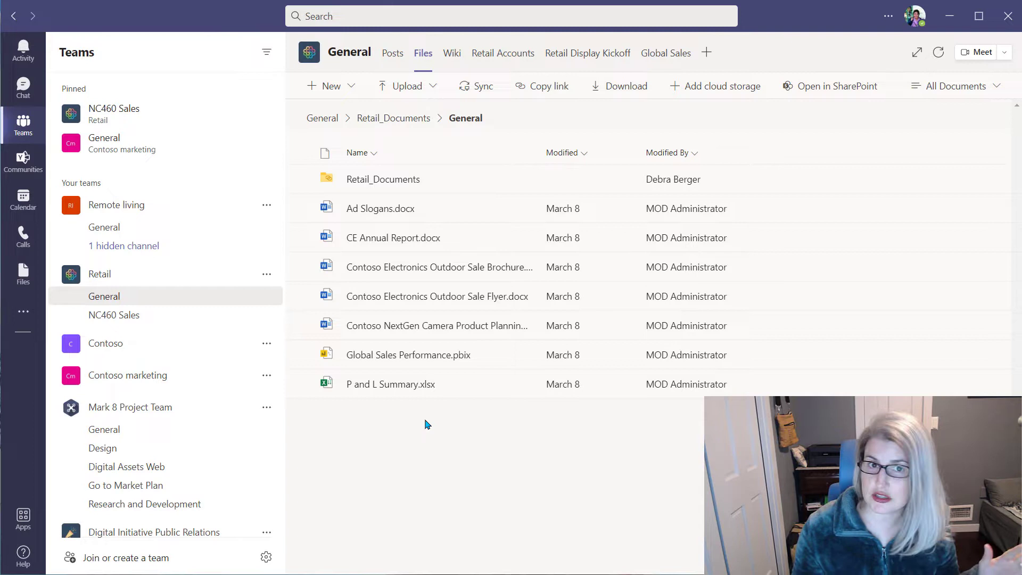
click(362, 211)
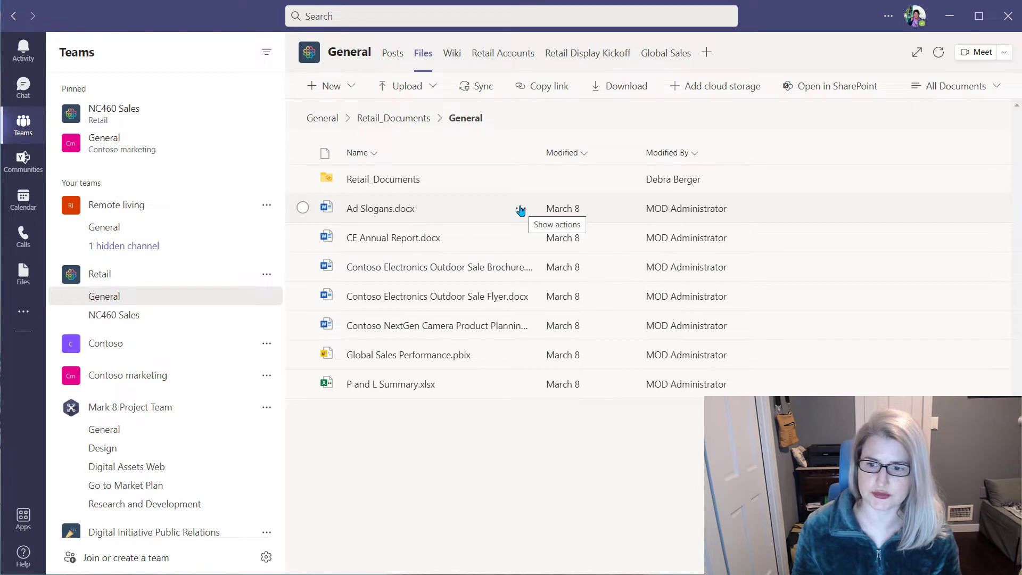
Show the actions menu for Ad Slogans.docx, revealing its Open choices
click(521, 209)
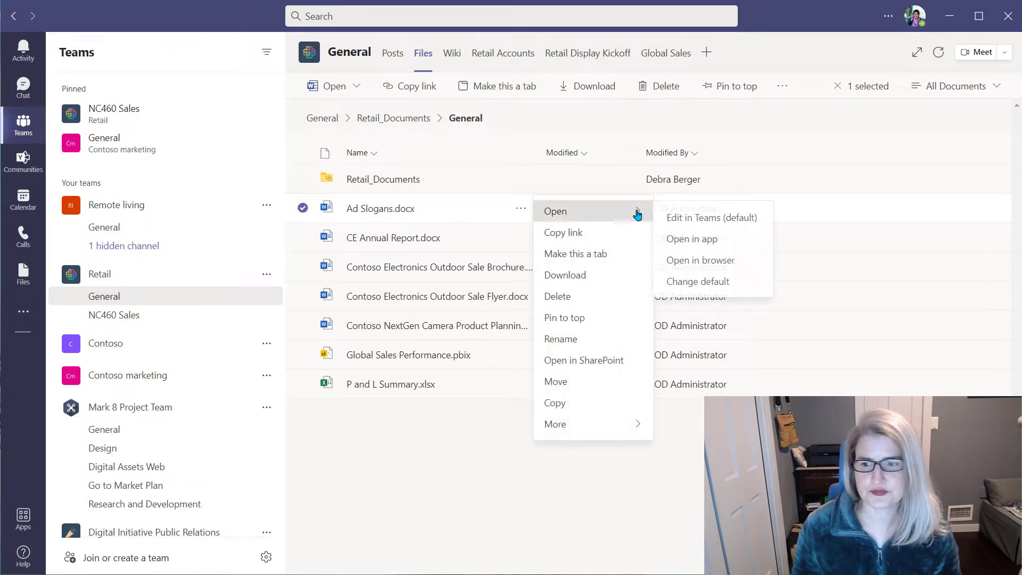
mouse_move(555, 211)
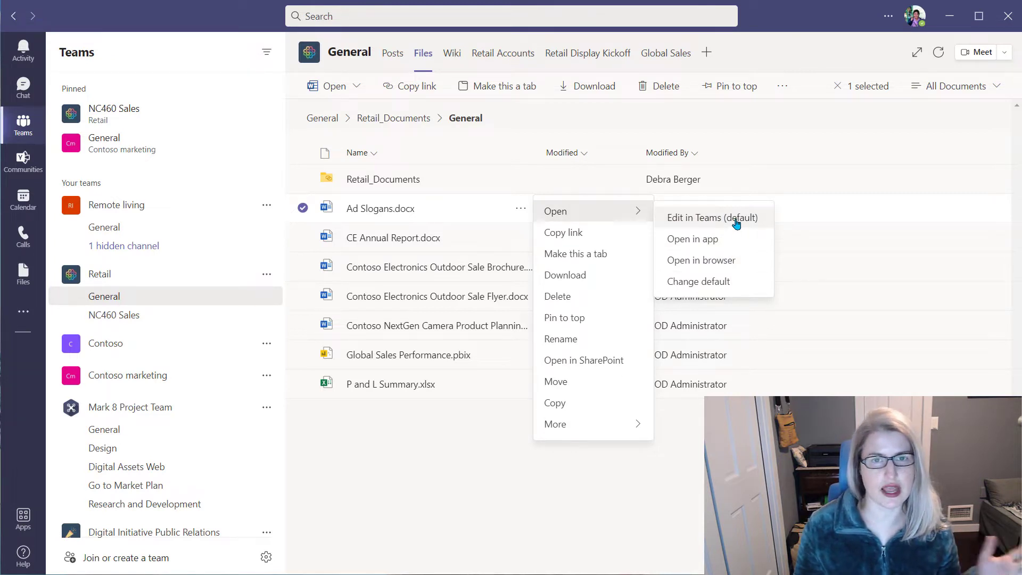
Change the default for opening Office files to Browser and save it
click(697, 288)
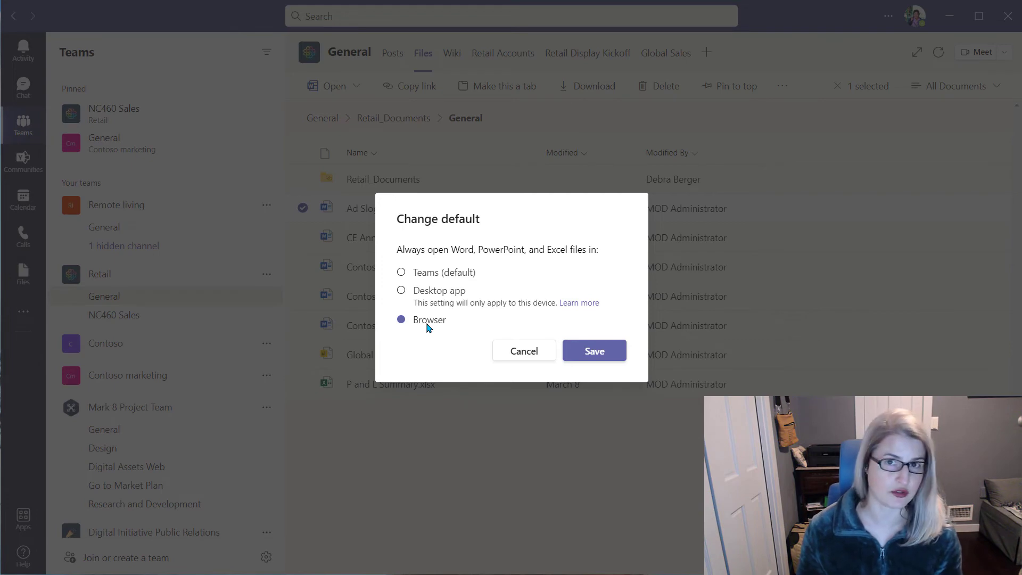
click(590, 358)
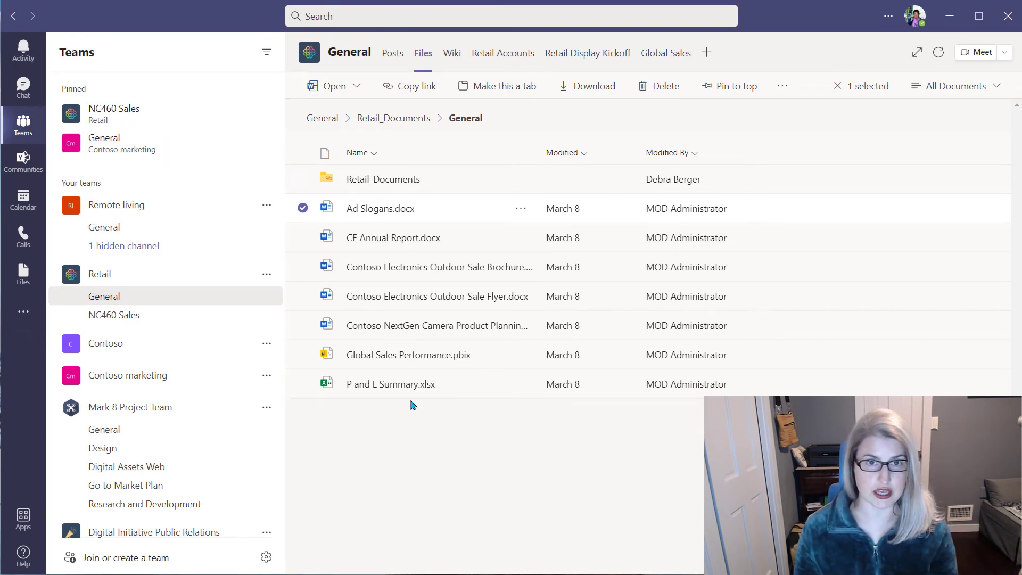
Open Ad Slogans.docx in Word for the web, then minimize the browser back to Teams
click(303, 208)
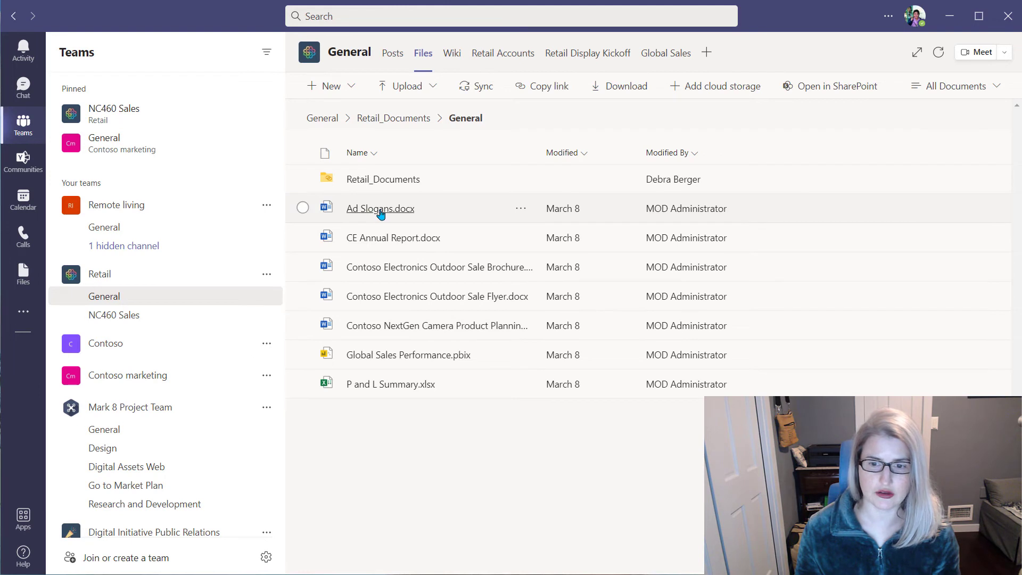
click(383, 214)
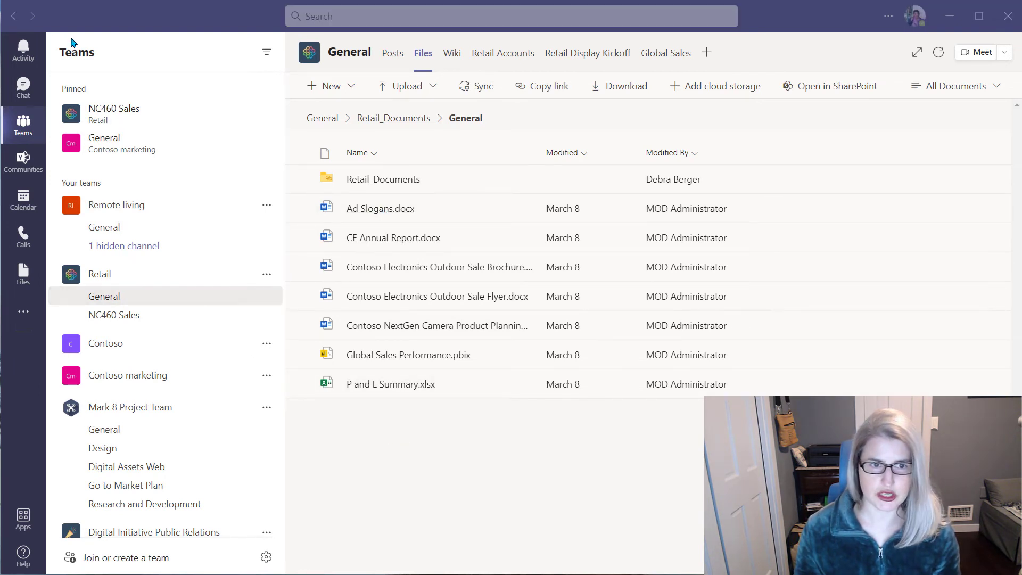
mouse_move(438, 112)
mouse_down()
mouse_move(799, 52)
mouse_move(778, 40)
mouse_up()
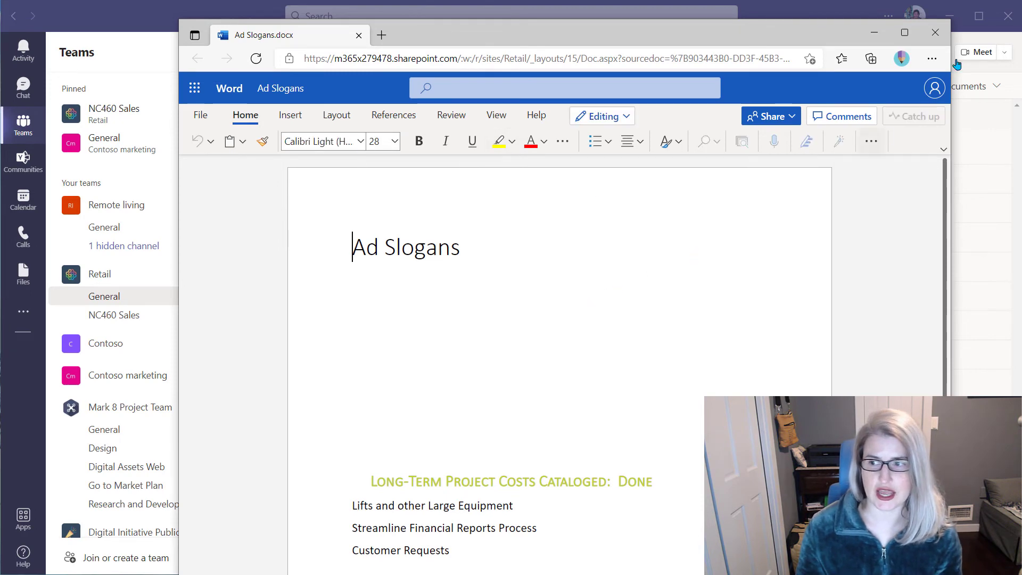
click(876, 36)
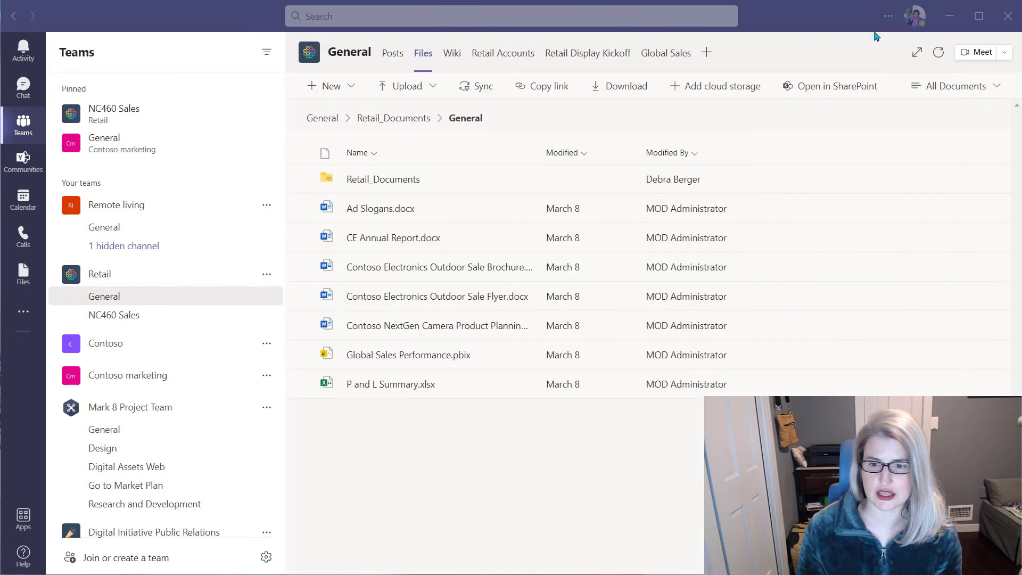